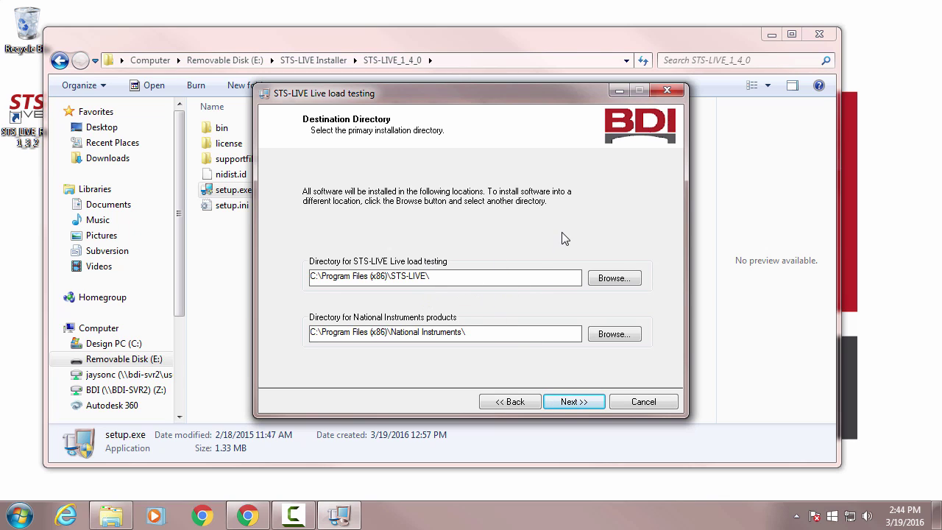
- Keep the default installation directories and accept the license agreement after viewing it through to the end
left_click(572, 403)
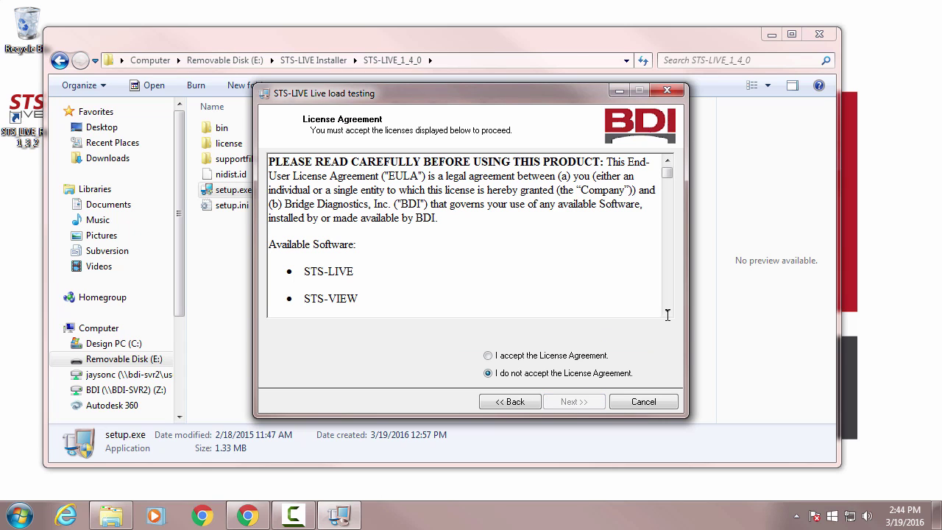
left_click(578, 356)
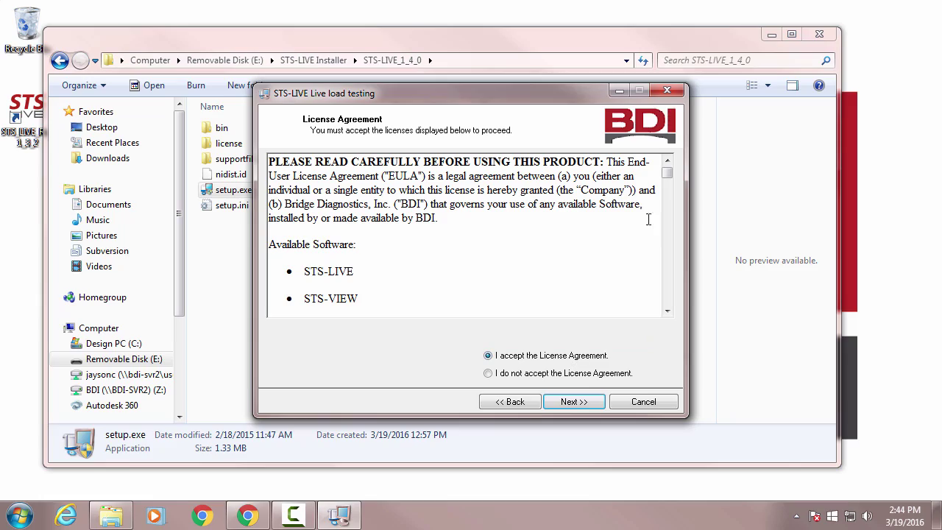
left_click_drag(670, 166, 670, 307)
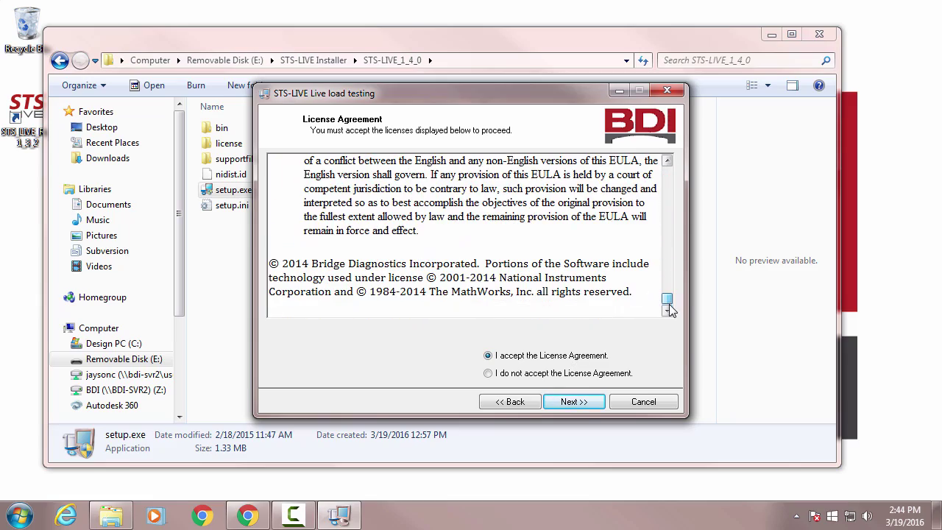
left_click(591, 409)
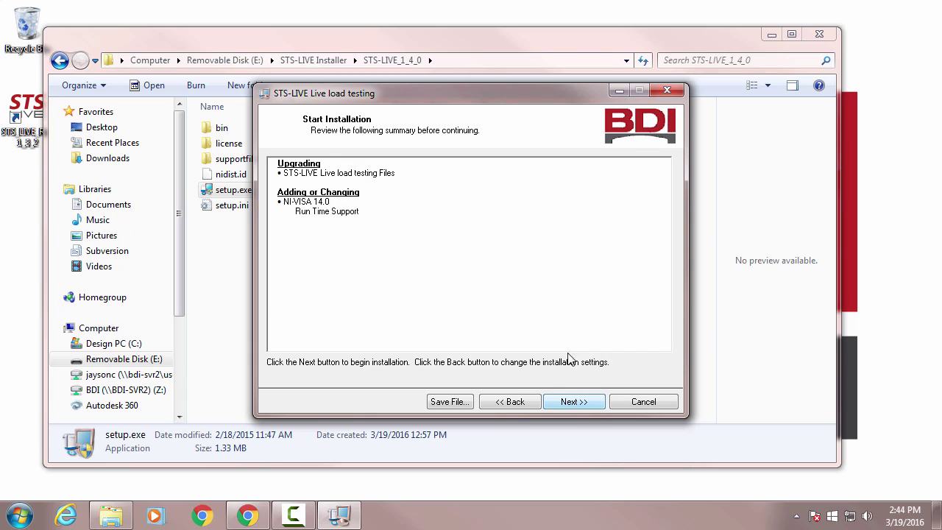
- Run the STS-LIVE Live load testing installation, acknowledging the shortcut dialog, and proceed past the completion page
left_click(573, 403)
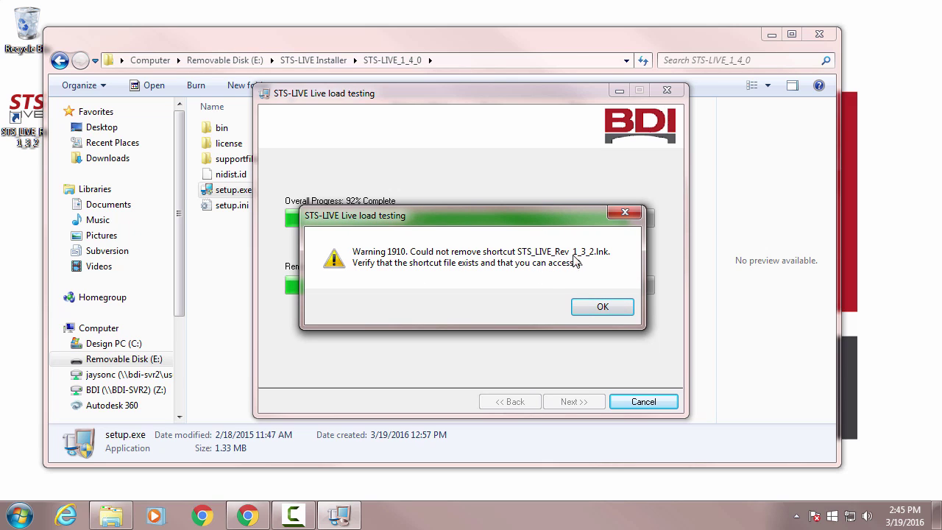
left_click(598, 308)
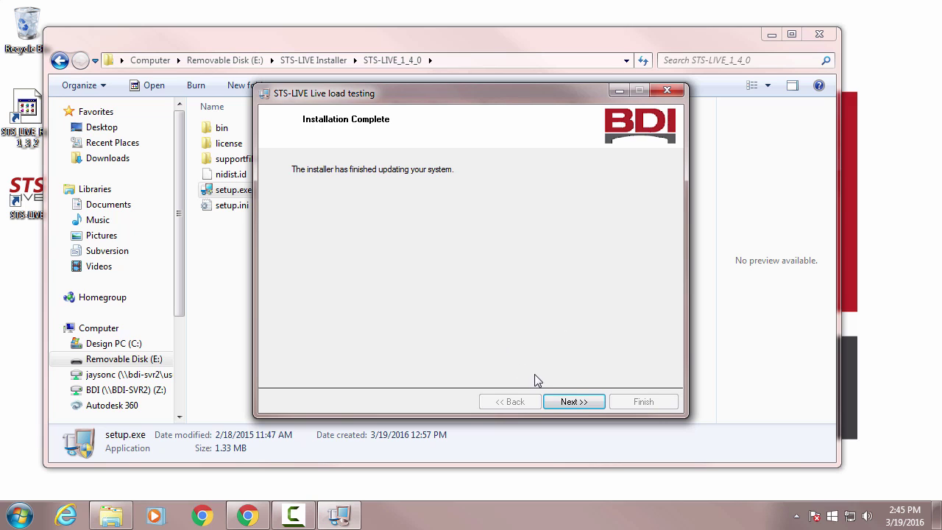
left_click(566, 402)
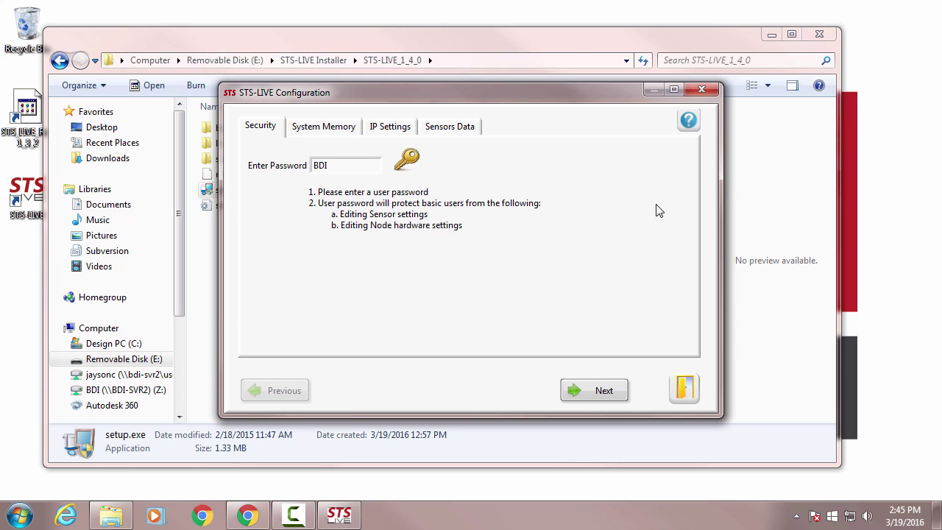
- Consult the User Password topic under Post Installer in the help guide alongside the configuration window, and close the guide
left_click(688, 123)
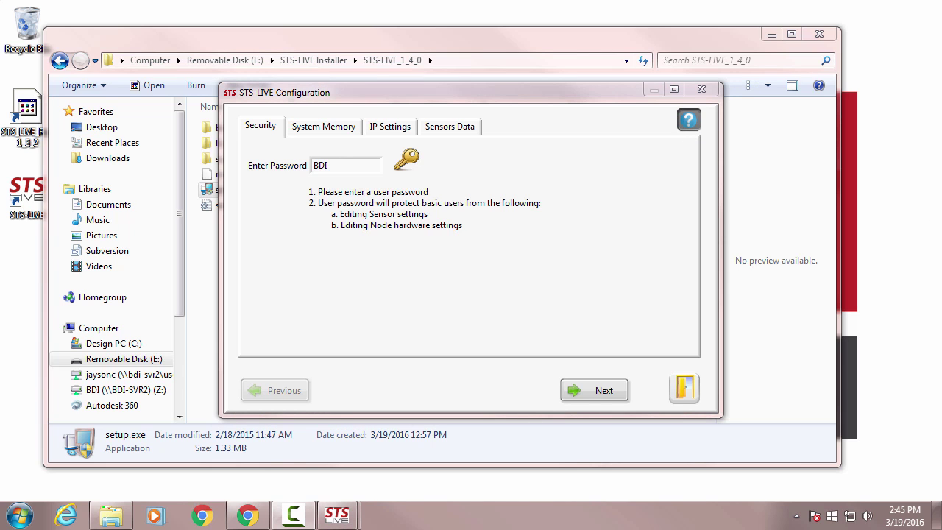
left_click_drag(773, 142, 729, 53)
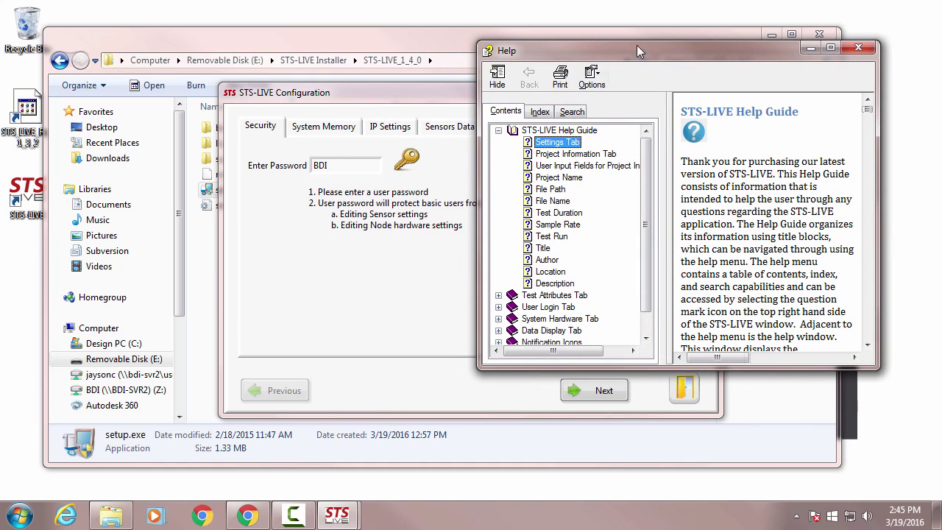
left_click_drag(637, 59, 669, 52)
left_click_drag(493, 92, 349, 95)
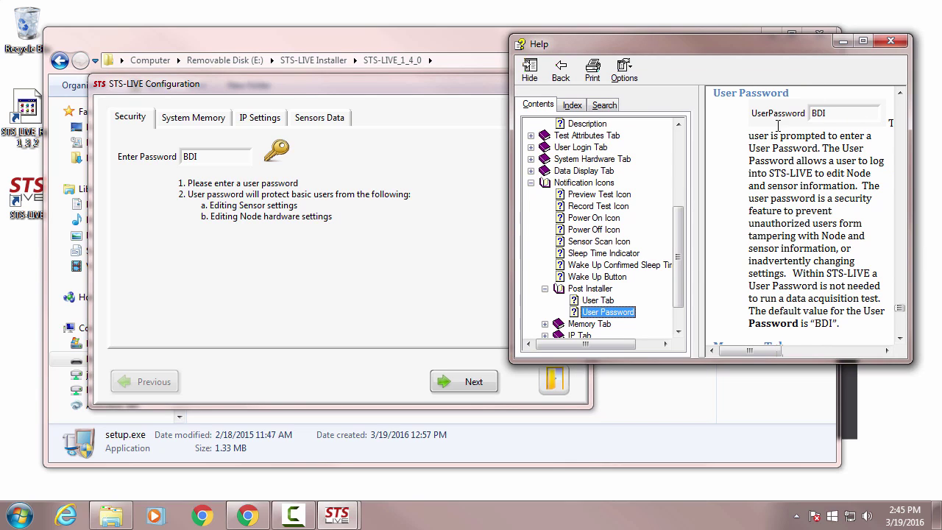
left_click(456, 94)
left_click(557, 112)
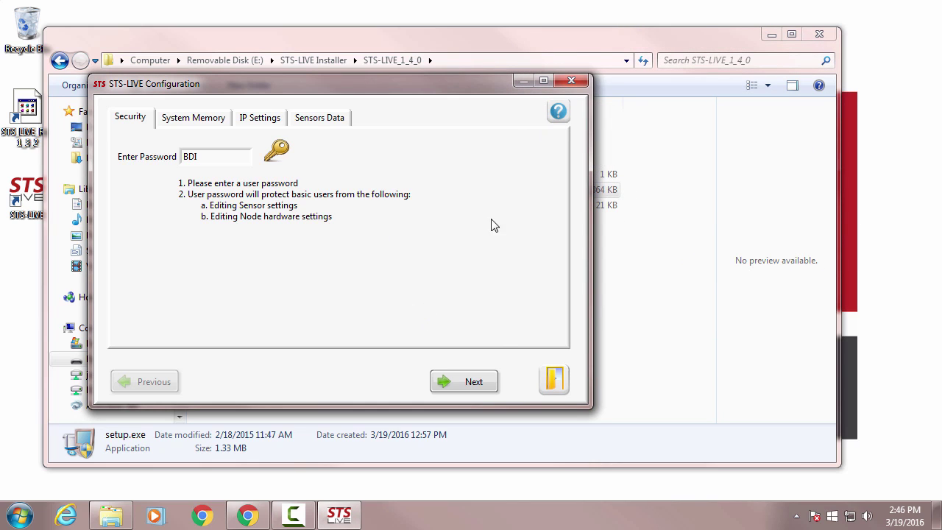
- Review the System Memory, IP Settings and Sensors Data pages of the STS-LIVE configuration
left_click(199, 123)
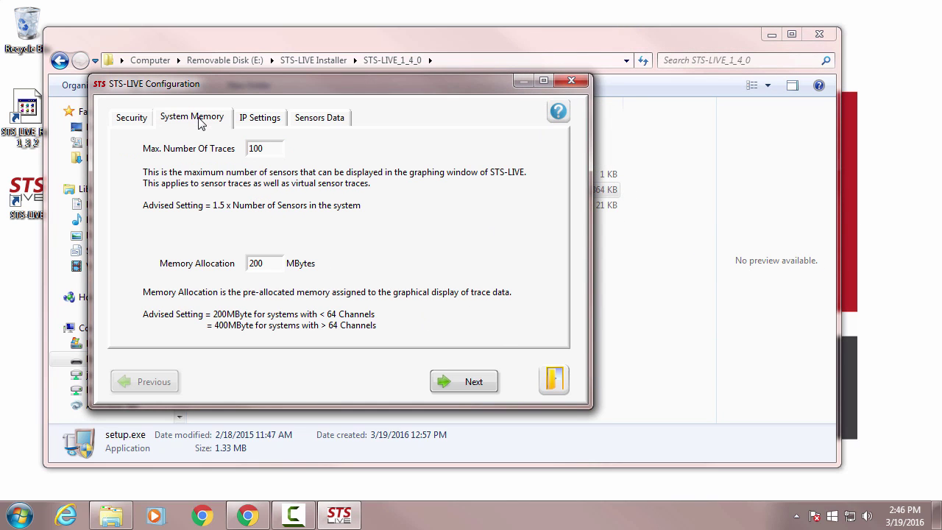
left_click(262, 125)
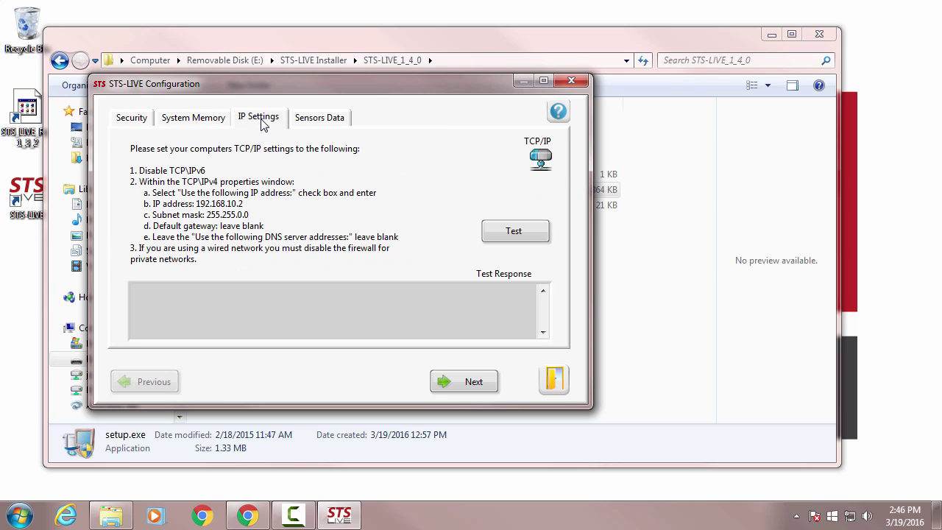
left_click(331, 123)
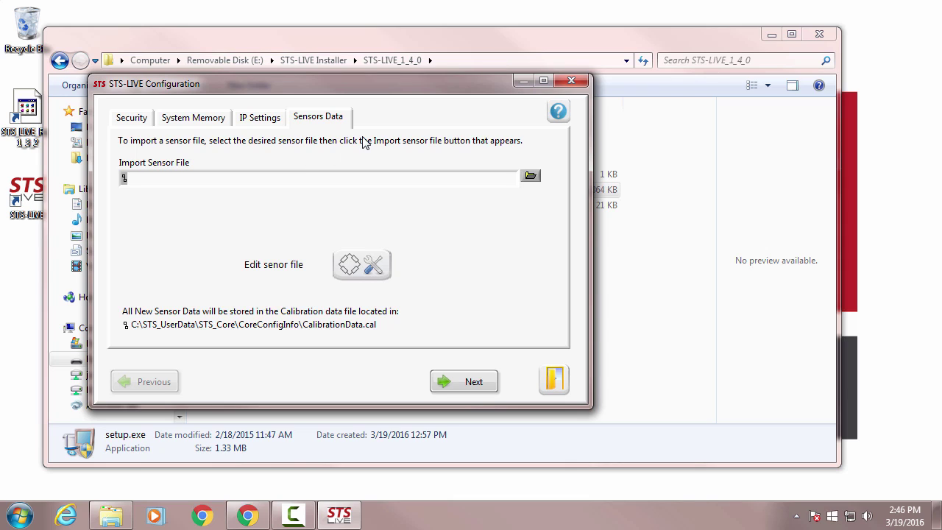
- Import the sensor calibration file BDI_office.cal from the Calibration File folder
left_click(531, 177)
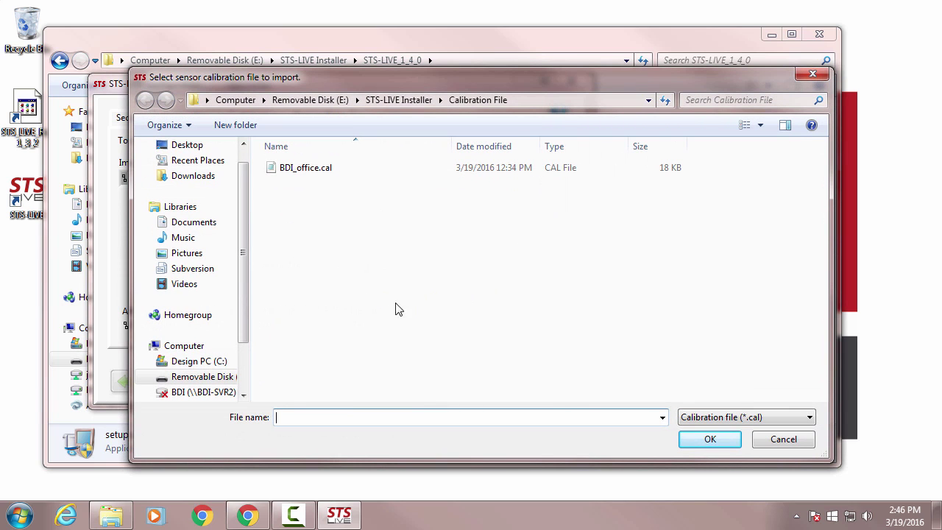
left_click(299, 169)
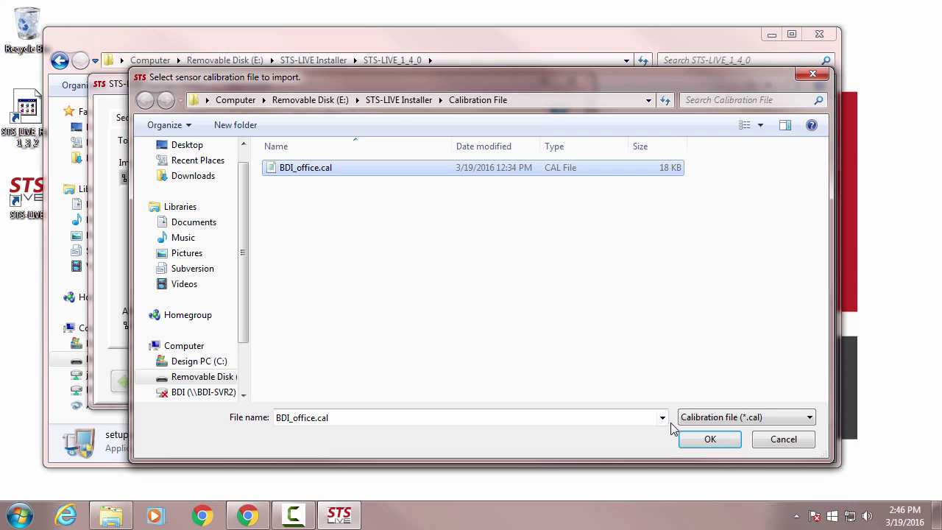
left_click(699, 443)
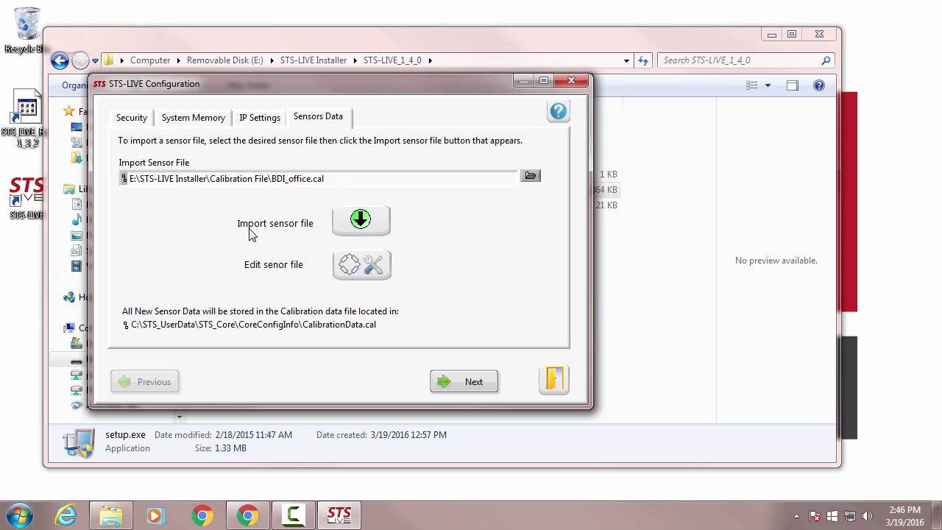
left_click(361, 220)
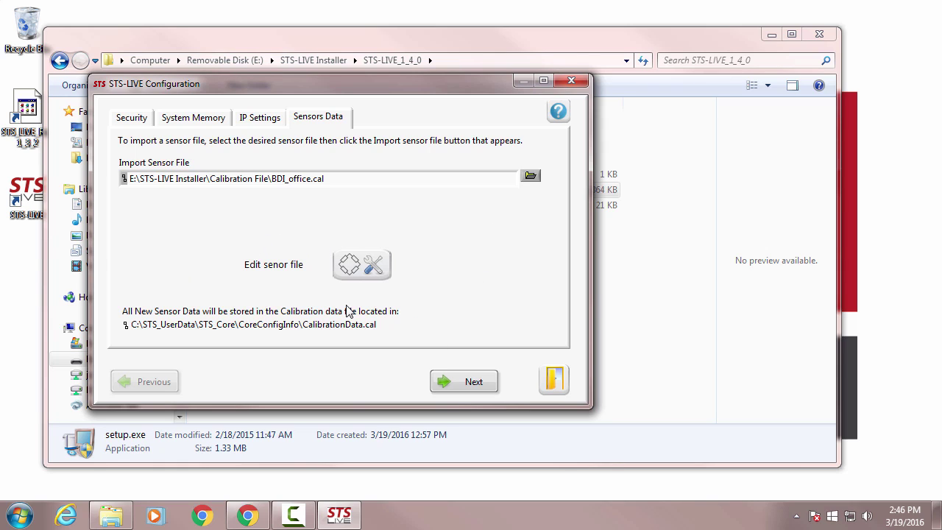
- View the imported sensors in the sensor file editor, leave it without saving, and exit the configuration
left_click(354, 267)
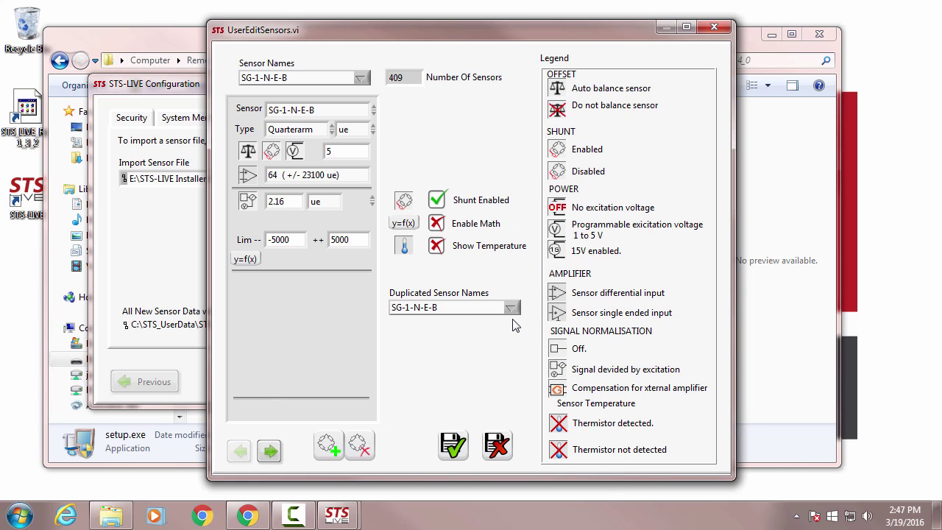
left_click(503, 446)
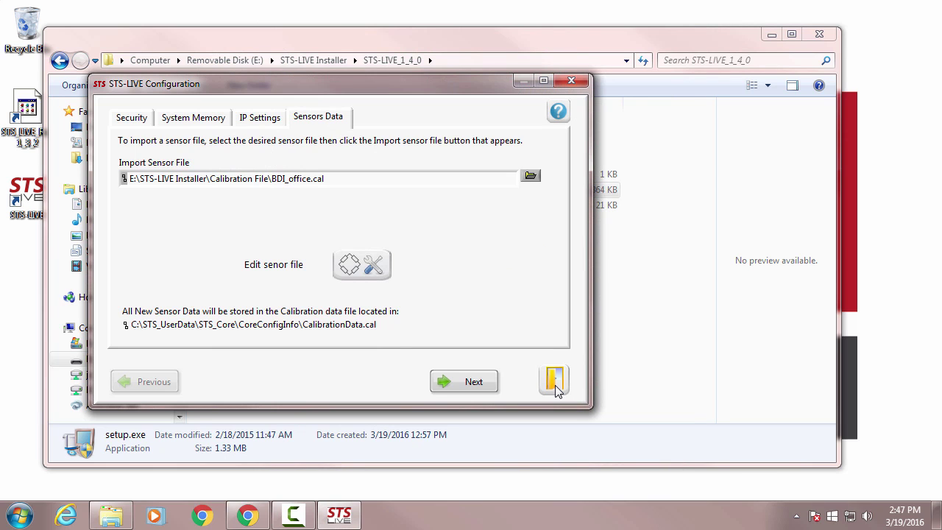
left_click(554, 381)
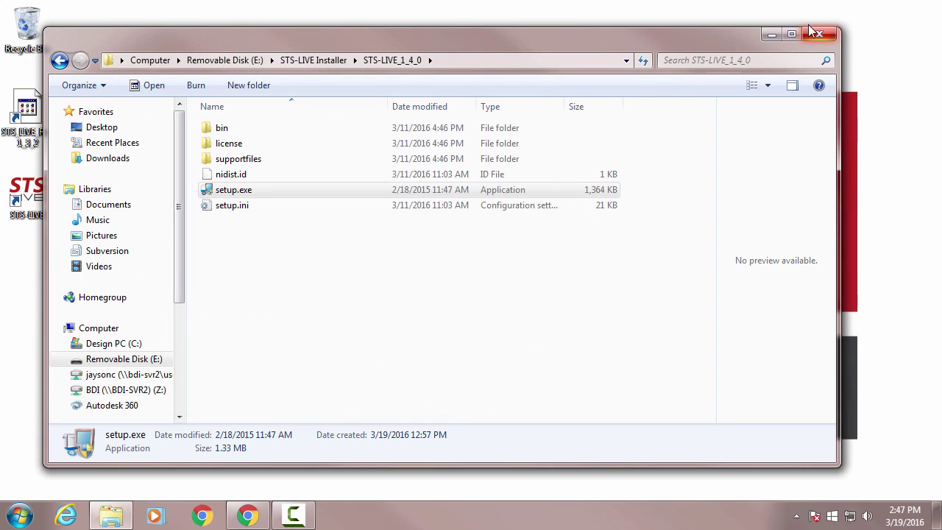
- Close the installer folder, send the old STS_LIVE_Rev 1_3_2 shortcut to the Recycle Bin and place the STS-LIVE shortcut in its spot
left_click(815, 37)
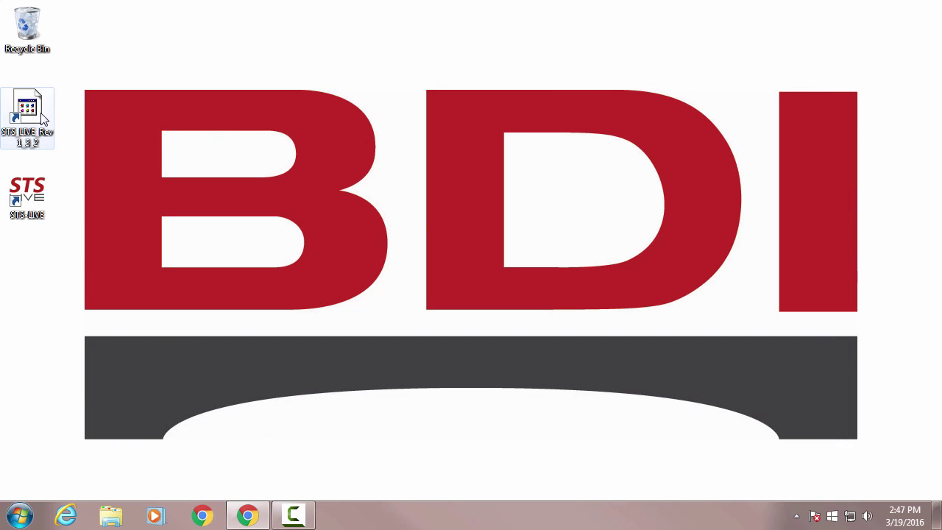
left_click_drag(34, 116, 30, 32)
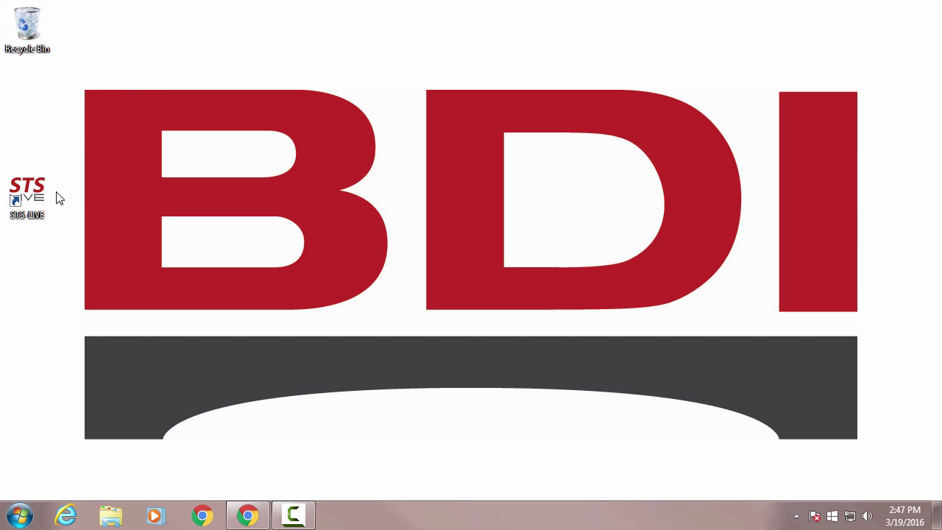
left_click_drag(38, 194, 36, 99)
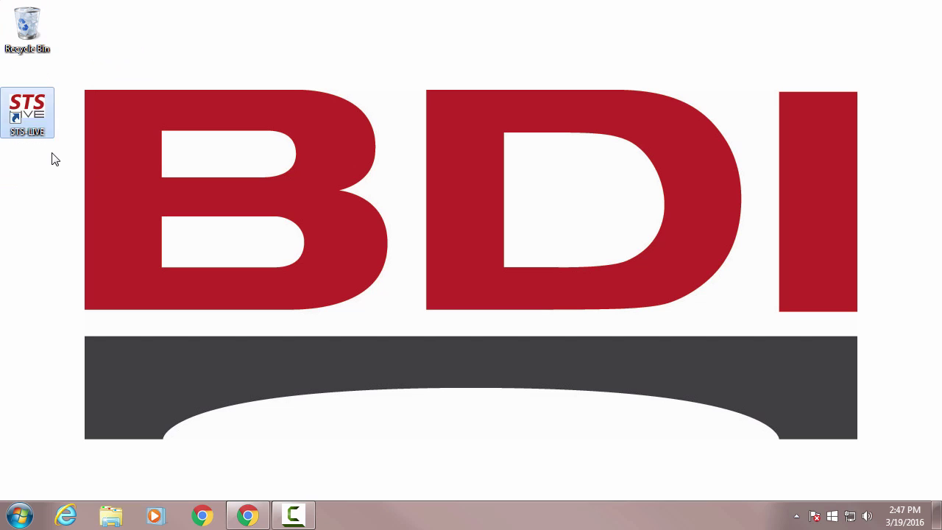
- Launch STS-LIVE from the desktop and look through its project settings, system hardware and data display views, ending on system hardware
double_click(27, 110)
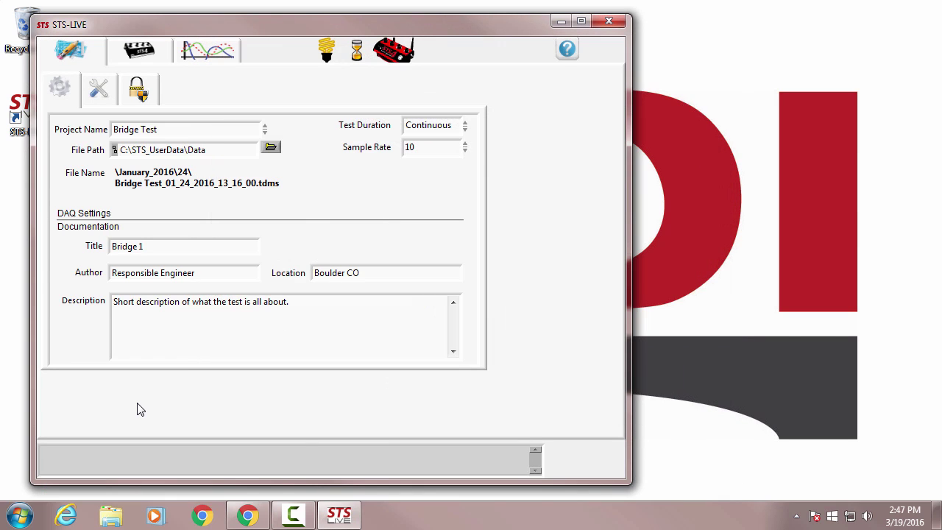
left_click_drag(223, 25, 268, 15)
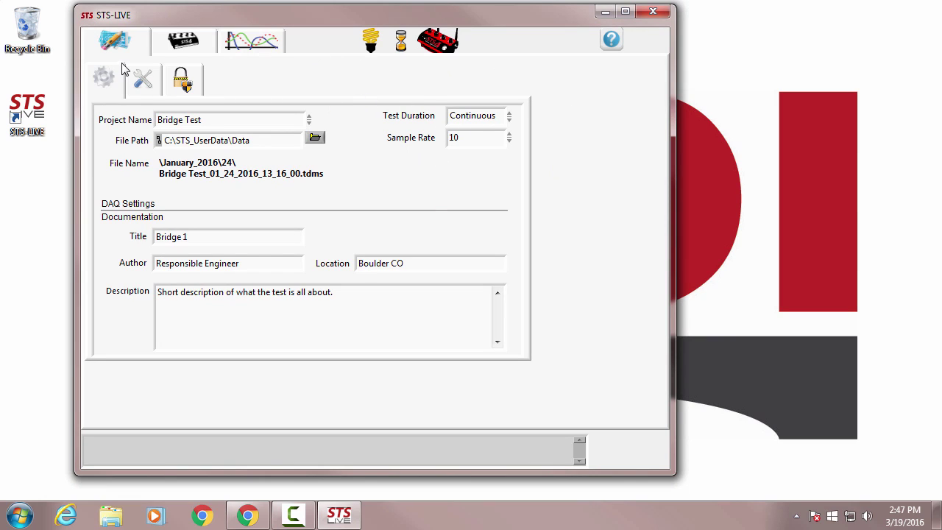
left_click(182, 44)
left_click(259, 46)
left_click(200, 45)
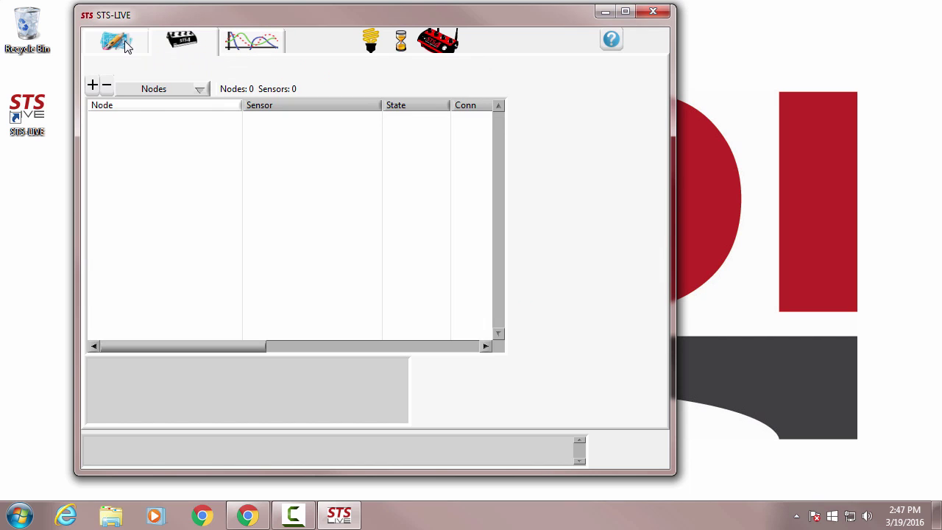
left_click(122, 43)
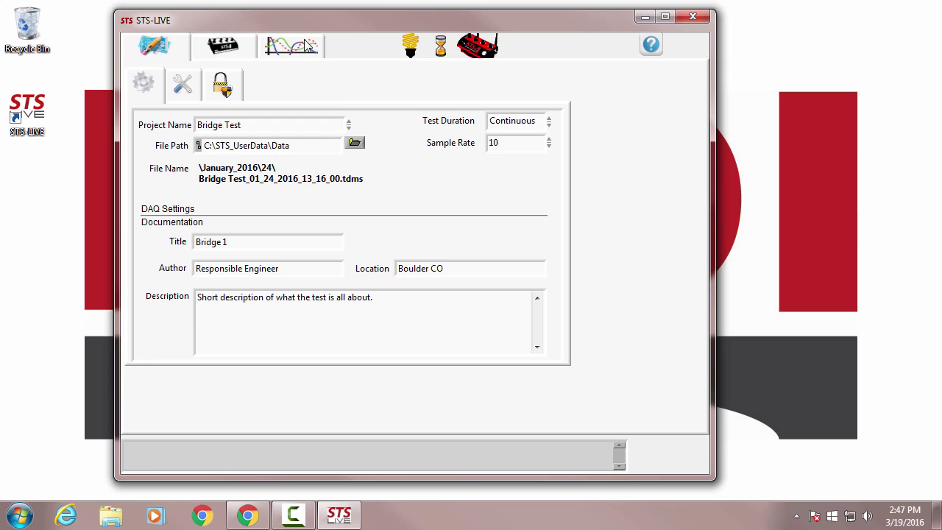
left_click(216, 48)
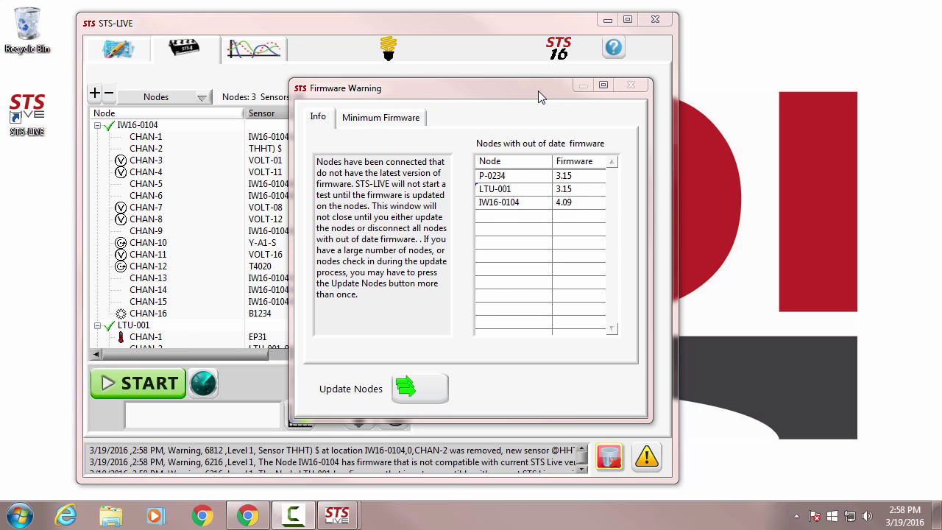
- Update the firmware on all out-of-date nodes, repeating the update for IW16-0104, and close the firmware warning
left_click_drag(537, 91, 445, 87)
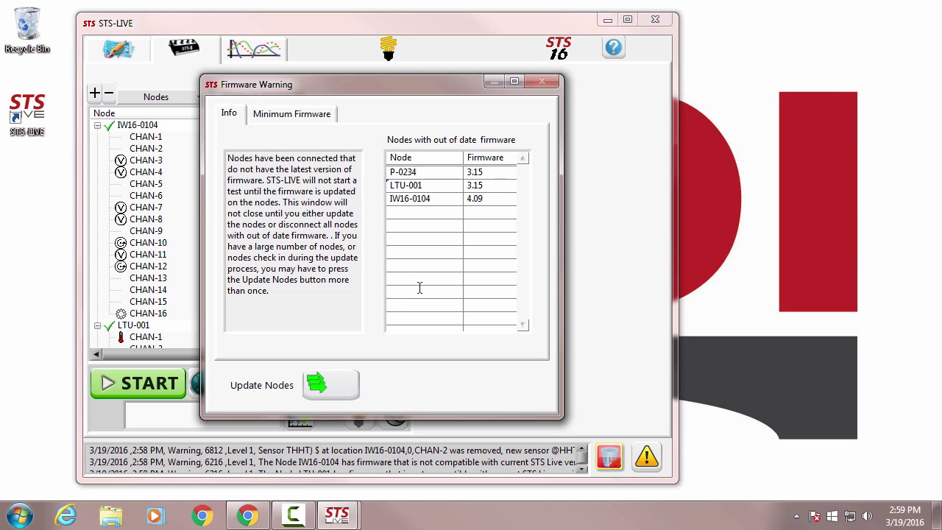
left_click(325, 388)
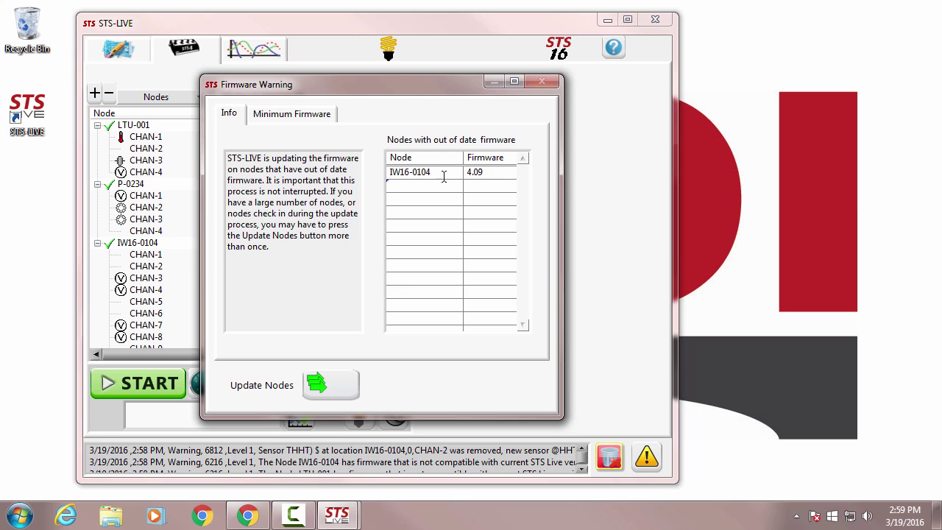
left_click(325, 389)
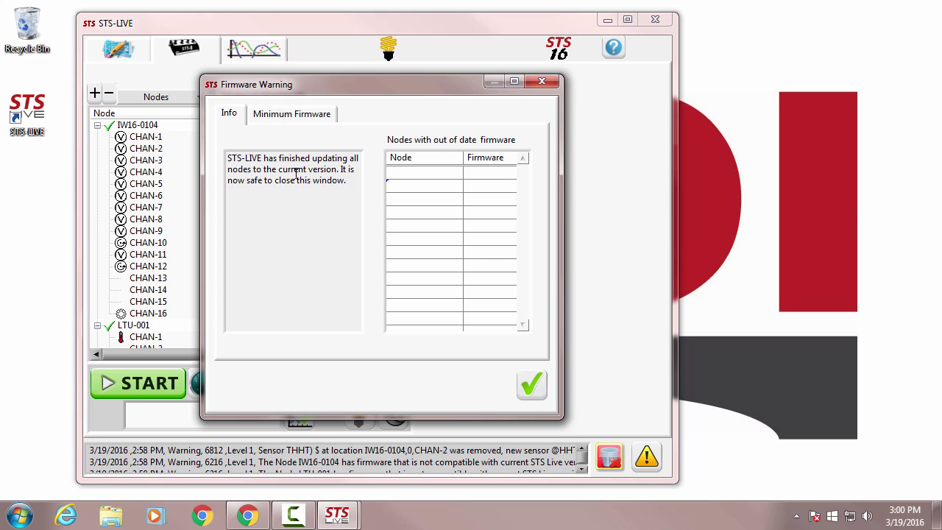
left_click(528, 385)
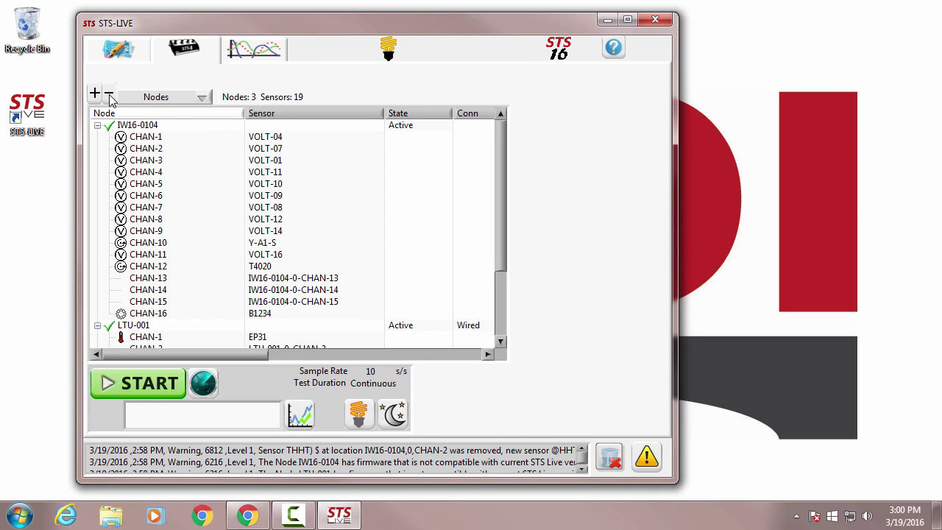
- Collapse the node list to its top level and view the hardware details of node LTU-001
left_click(109, 95)
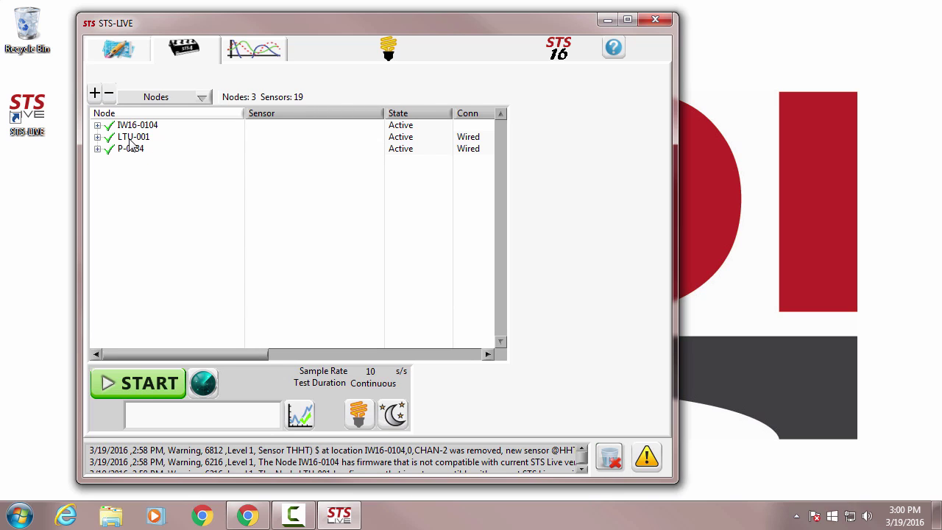
left_click(130, 138)
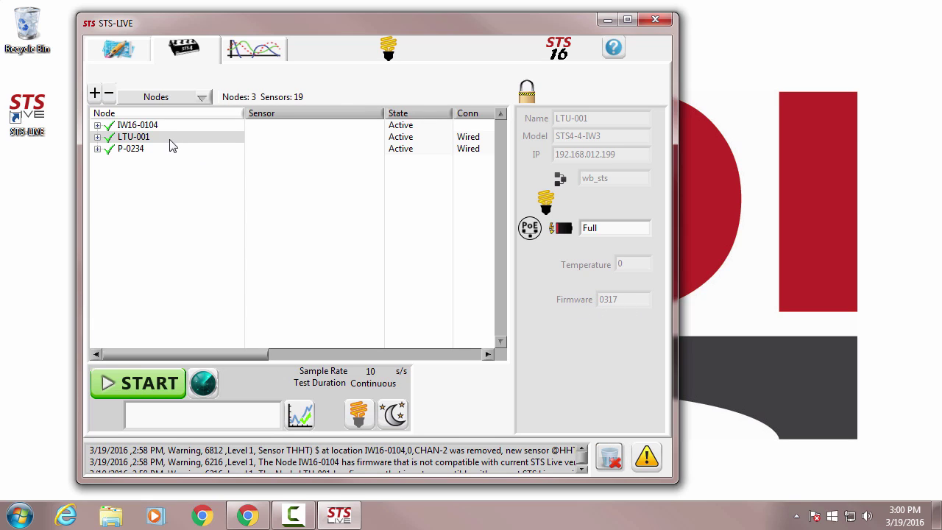
- Check the hardware details of node IW16-0104, and clear the warning messages after reviewing the full errors and warnings log
left_click(146, 126)
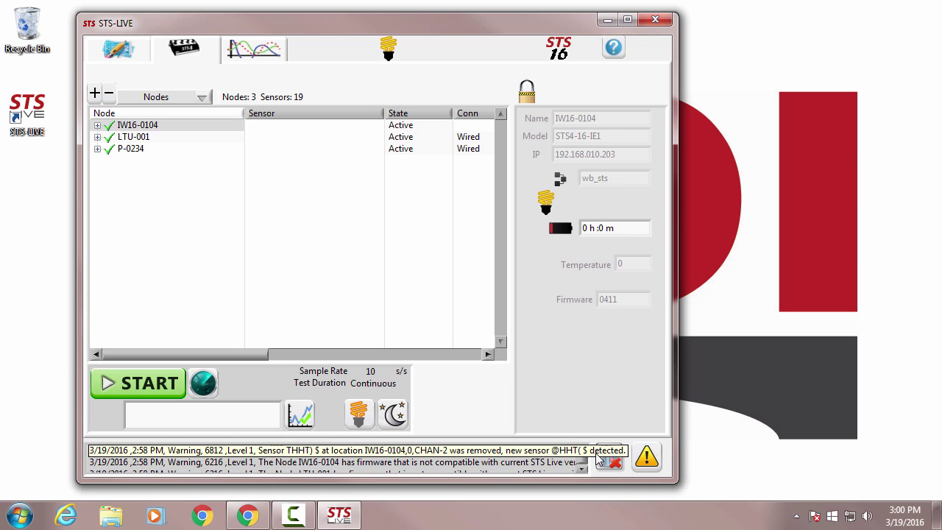
left_click(647, 457)
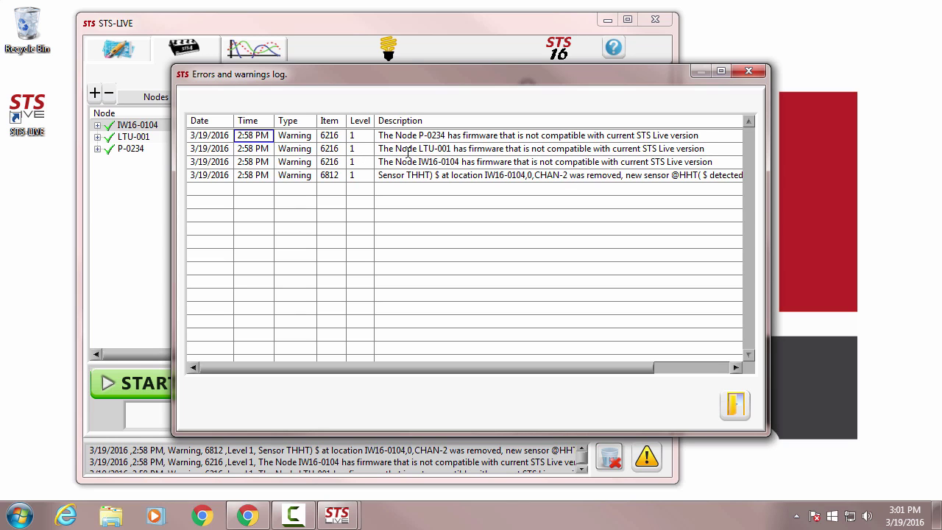
left_click(737, 409)
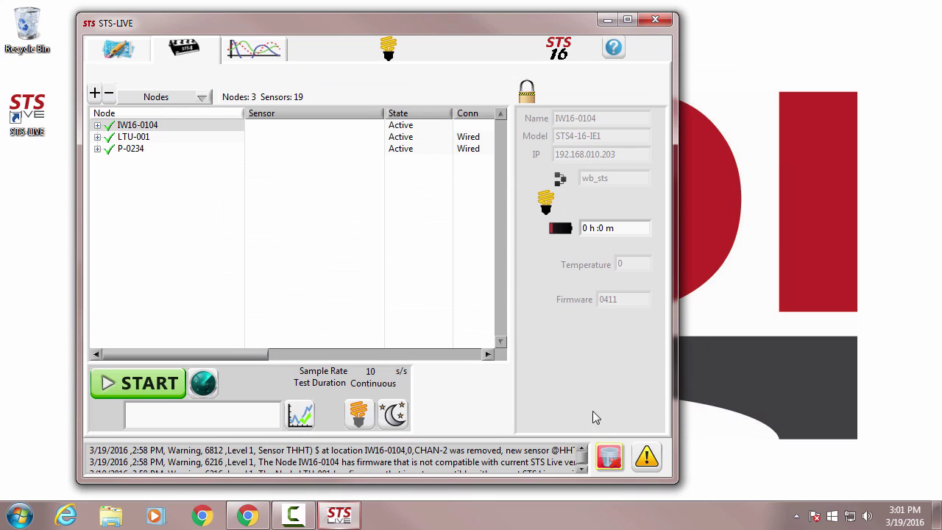
left_click(609, 458)
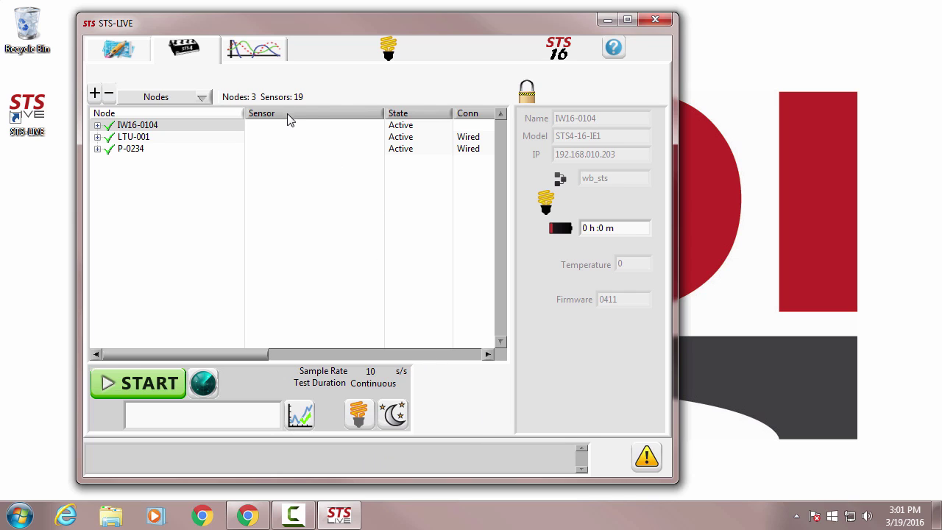
- Review the project settings, the channels under all expanded nodes and the sensor list in the data display view
left_click(115, 50)
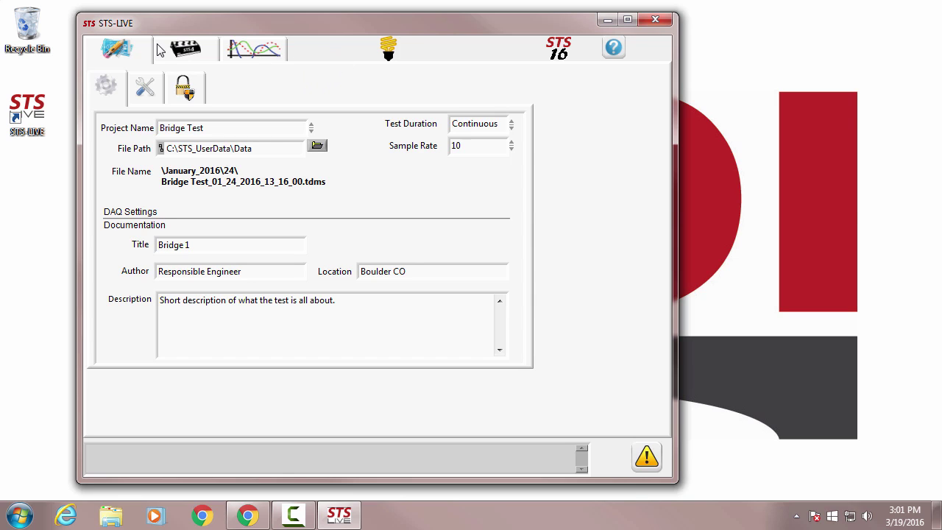
left_click(178, 53)
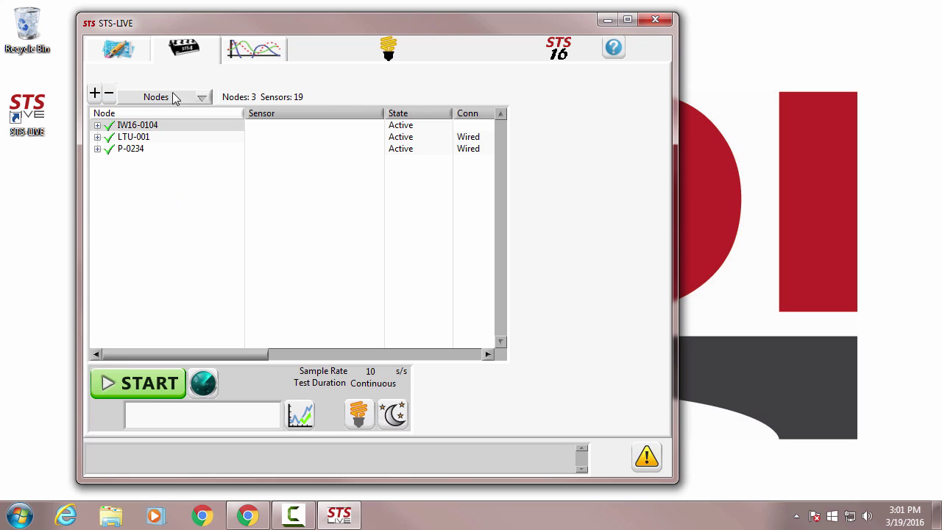
left_click(95, 94)
left_click_drag(503, 169, 501, 239)
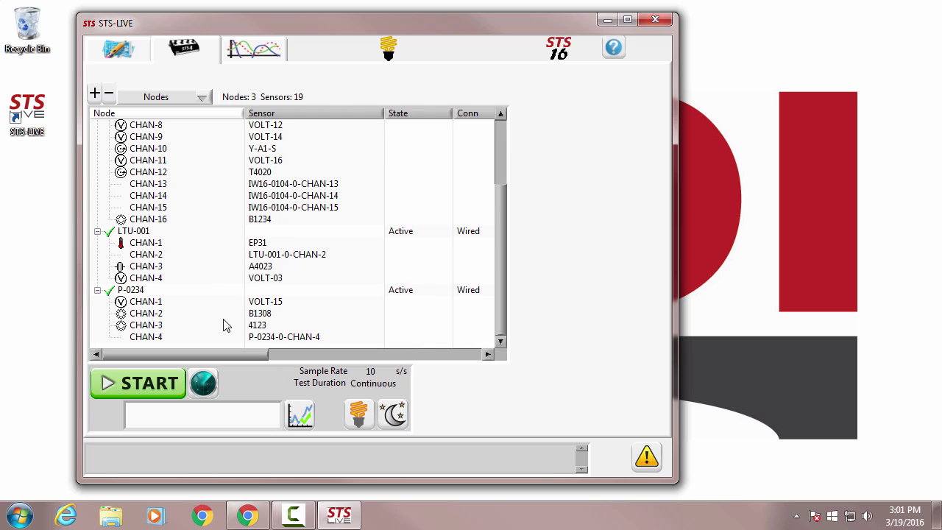
left_click(241, 53)
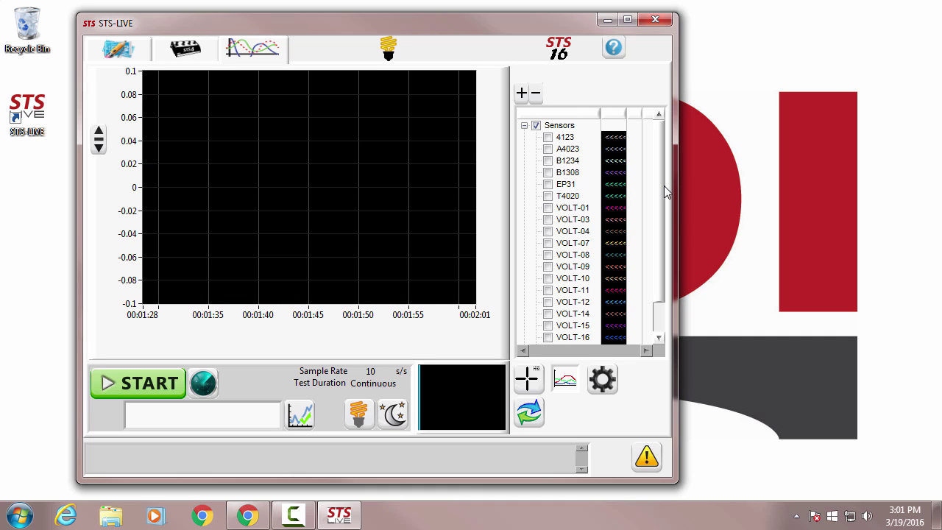
scroll(661, 185, "down", 1)
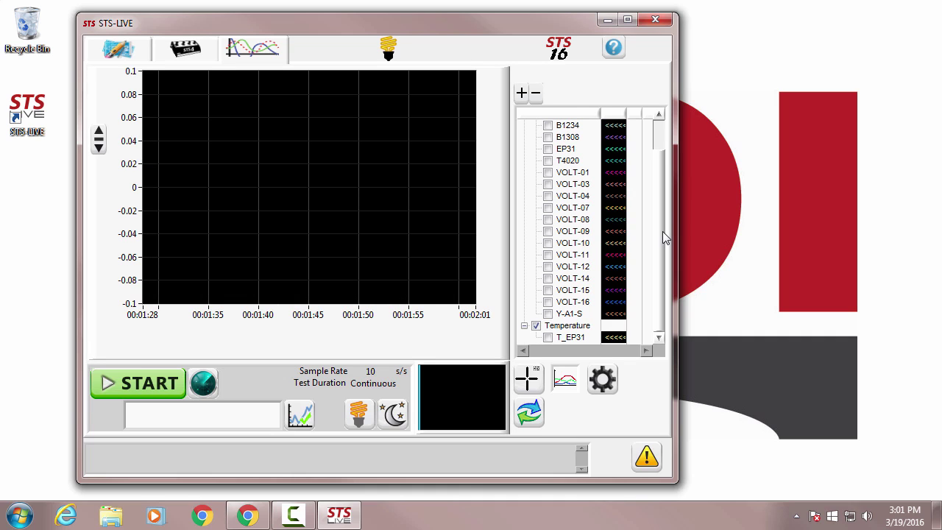
- Start a test run and plot the live data of sensors VOLT-01, VOLT-11 and VOLT-08
left_click(165, 384)
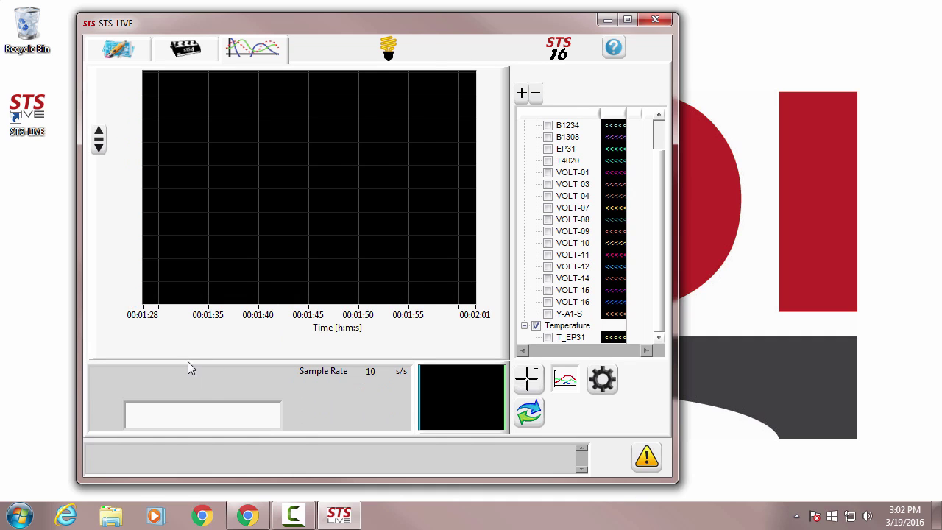
left_click(548, 173)
left_click(546, 207)
left_click(548, 196)
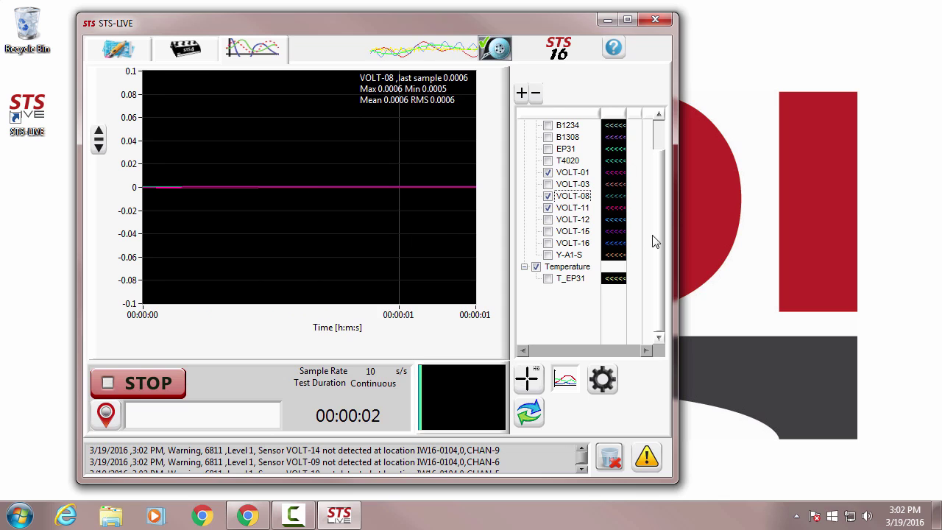
- Add sensors B1234, A4023, 4123, T4020 and VOLT-15 to the live plot and stop the test run
scroll(661, 242, "up", 2)
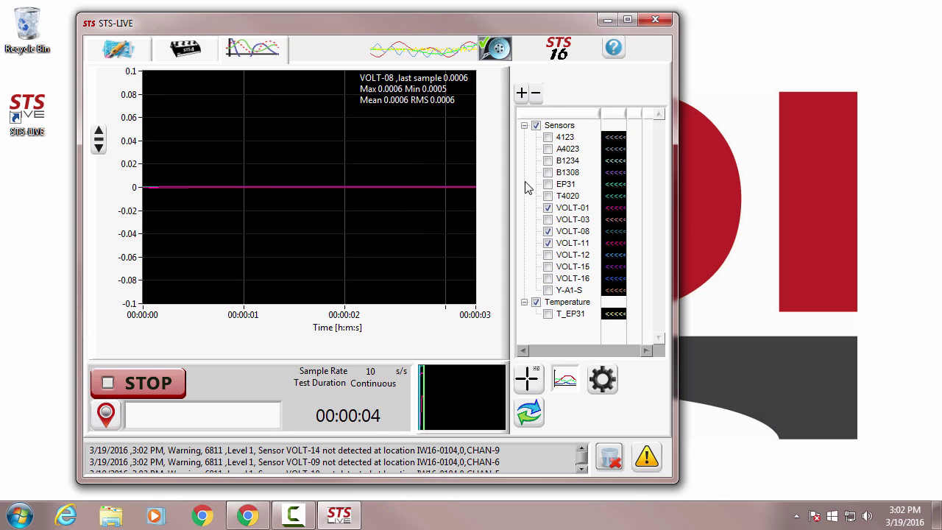
left_click(550, 162)
left_click(547, 160)
left_click(547, 149)
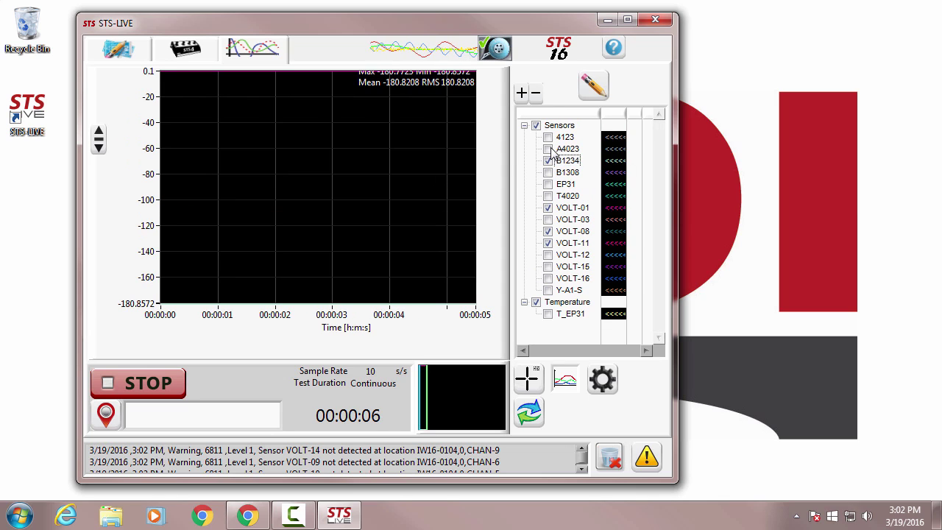
left_click(550, 138)
left_click(547, 137)
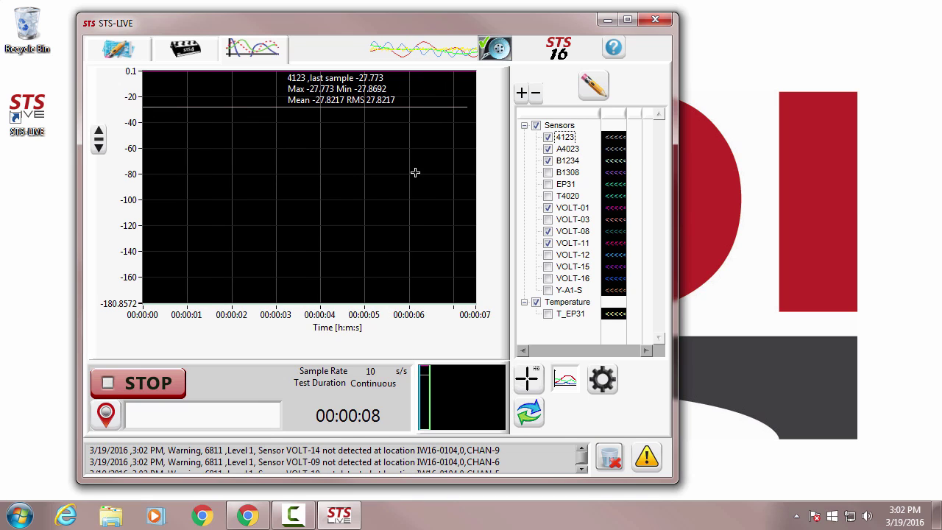
left_click(548, 196)
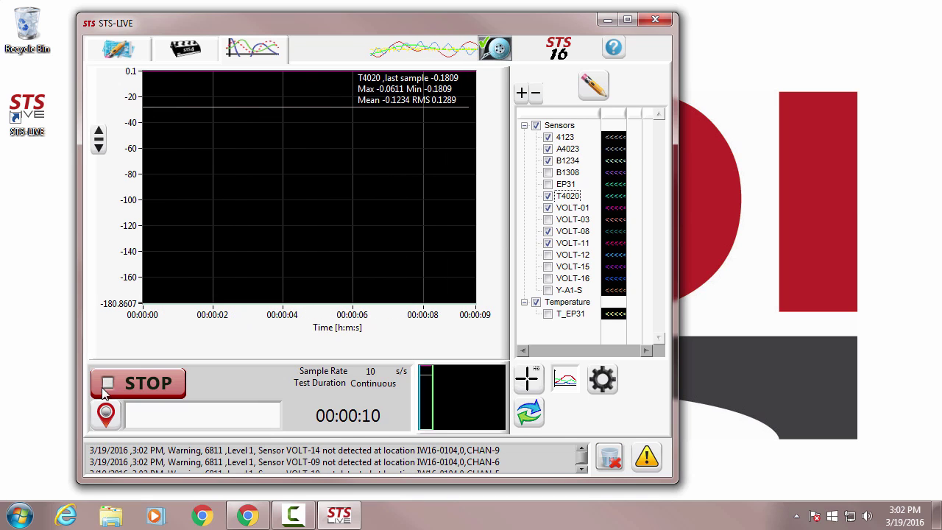
left_click(547, 266)
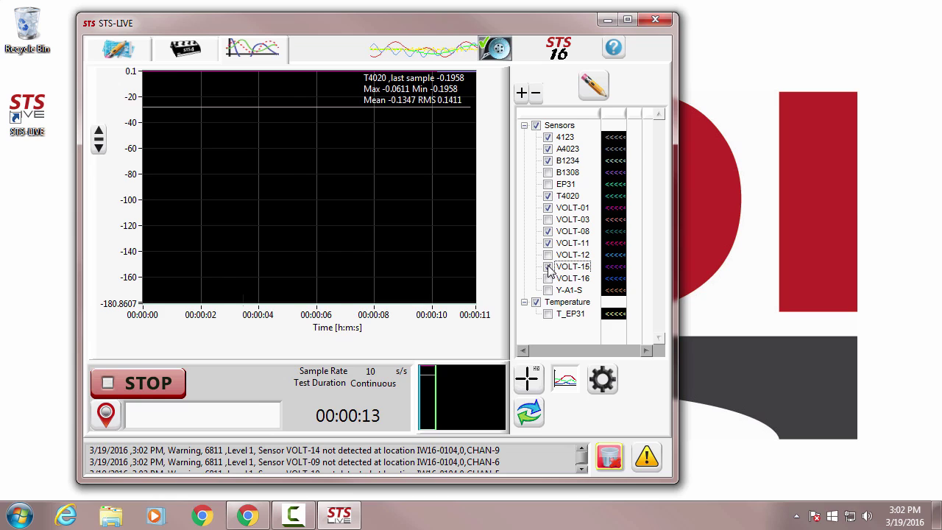
left_click(142, 394)
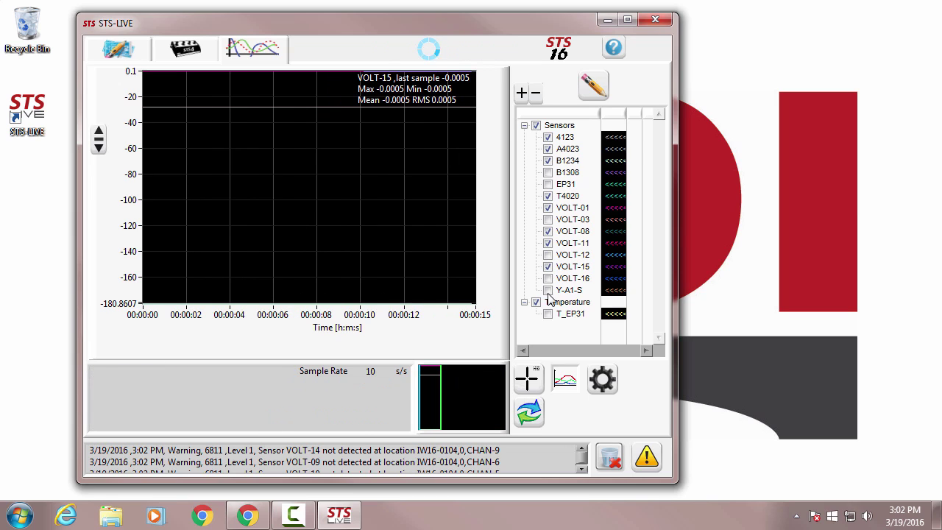